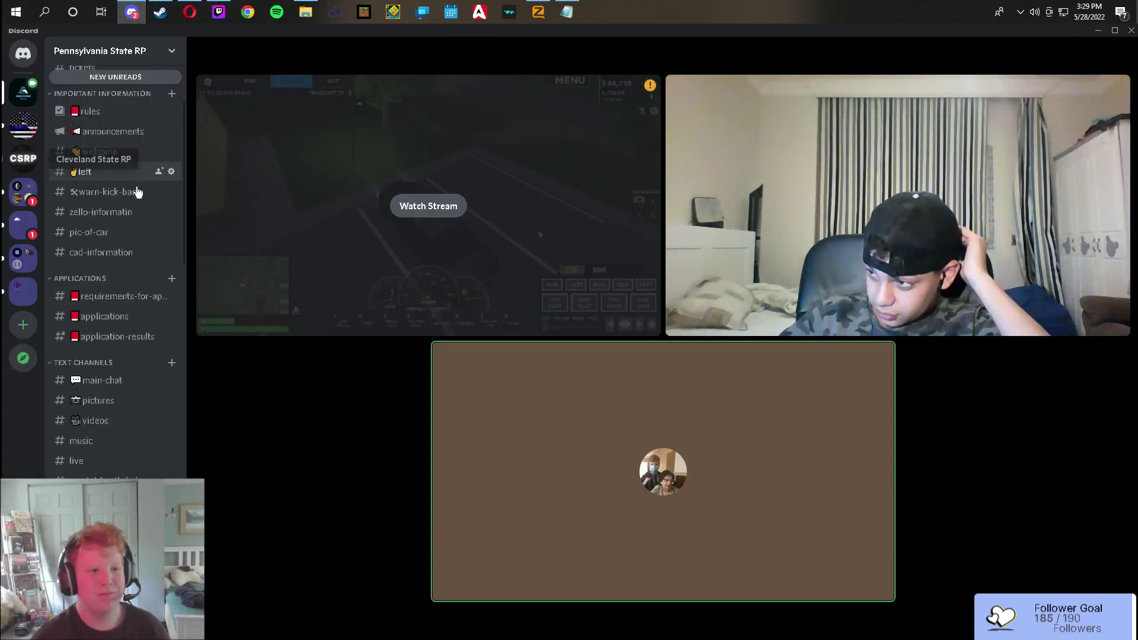
{"action": "scroll", "coordinate": [117, 240], "scroll_direction": "up", "scroll_amount": 3}
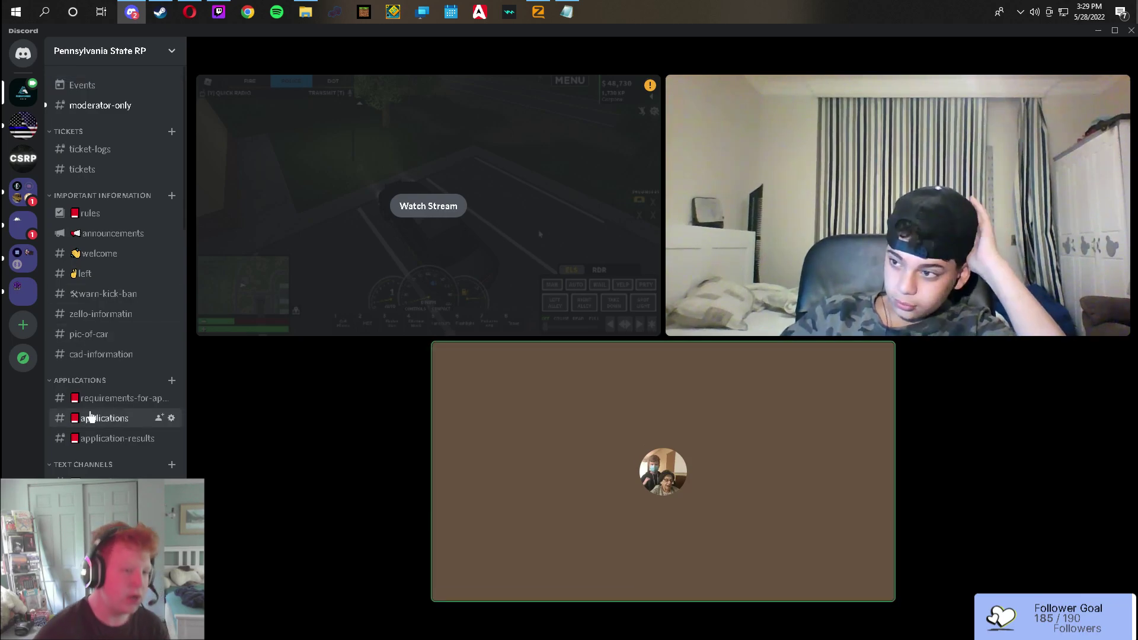
- Check the Zello download page from the zello-informatin channel, close it, and launch Zello's sign-up wizard
{"action": "left_click", "coordinate": [132, 314]}
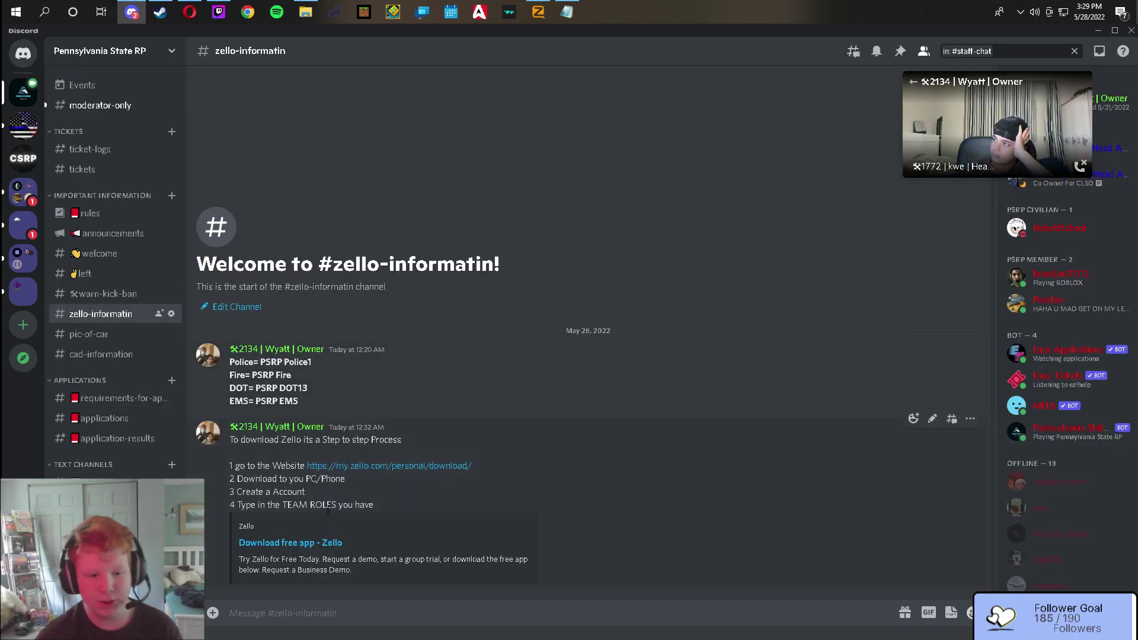
{"action": "key", "text": "alt+Tab"}
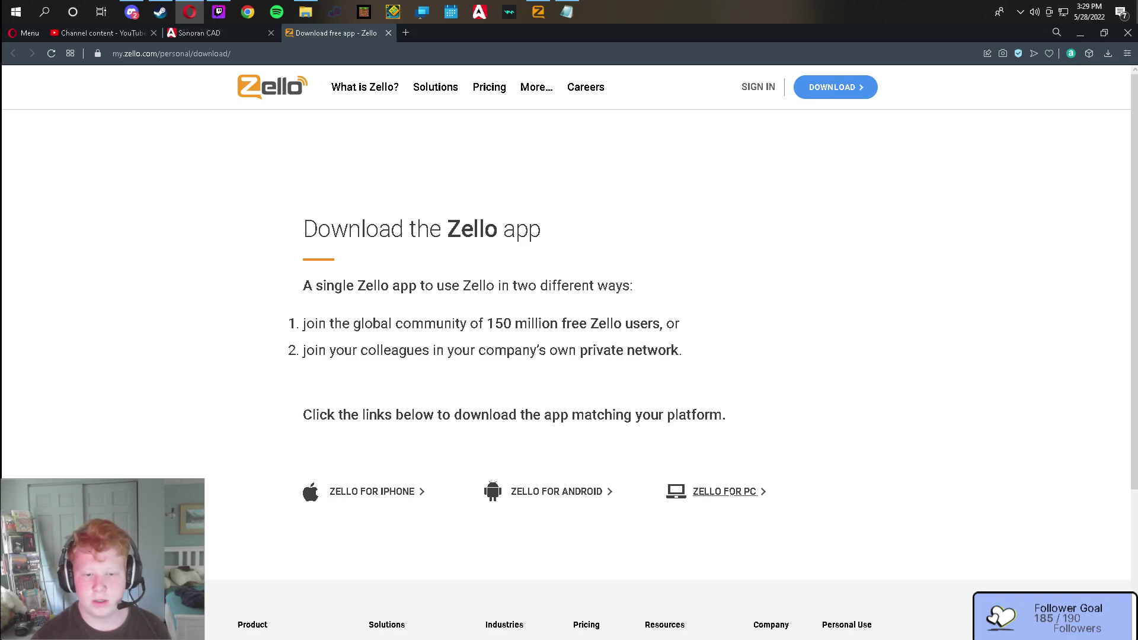
{"action": "left_click", "coordinate": [389, 33]}
{"action": "left_click", "coordinate": [132, 12]}
{"action": "left_click", "coordinate": [539, 12]}
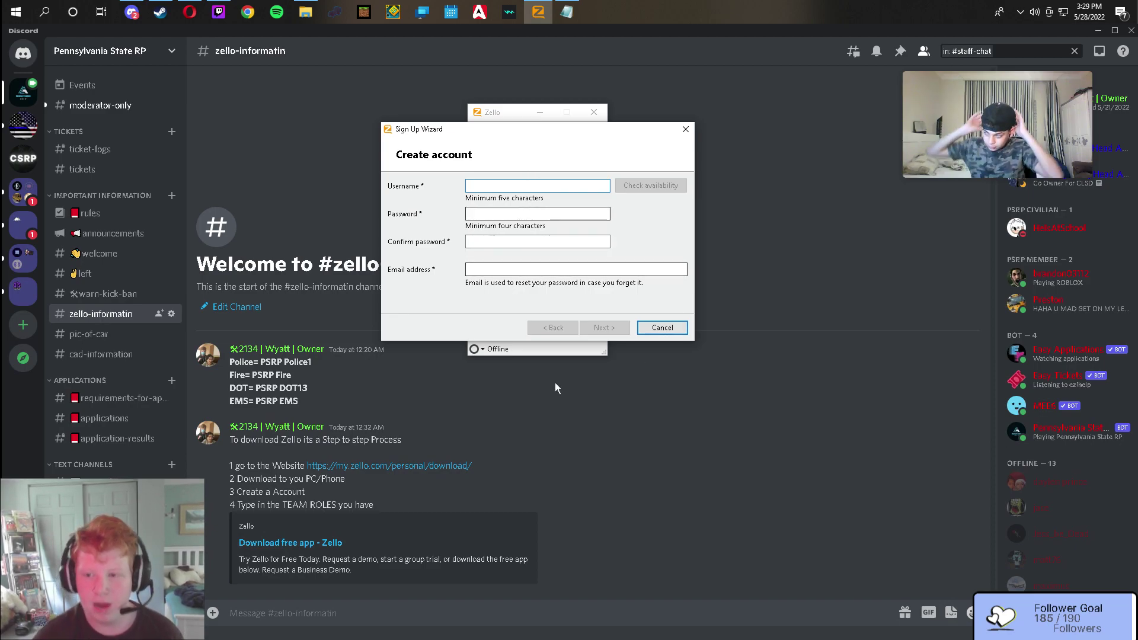
- Step through the password, confirm-password and email fields, then cancel sign-up for the prefilled login window
{"action": "left_click", "coordinate": [538, 213]}
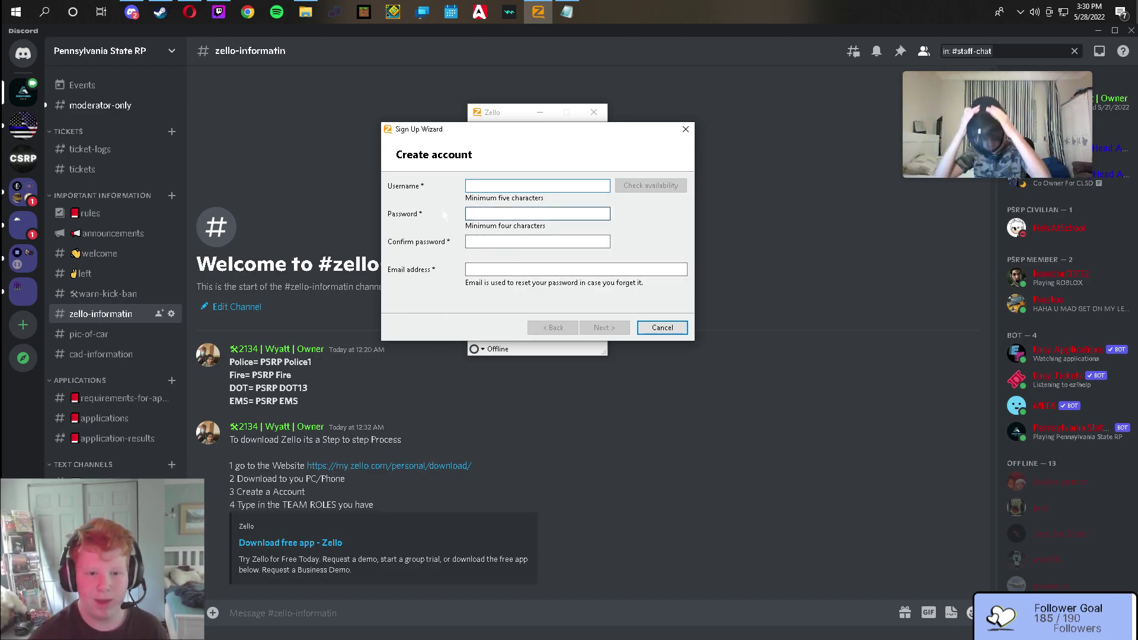
{"action": "left_click", "coordinate": [569, 240]}
{"action": "left_click", "coordinate": [597, 268]}
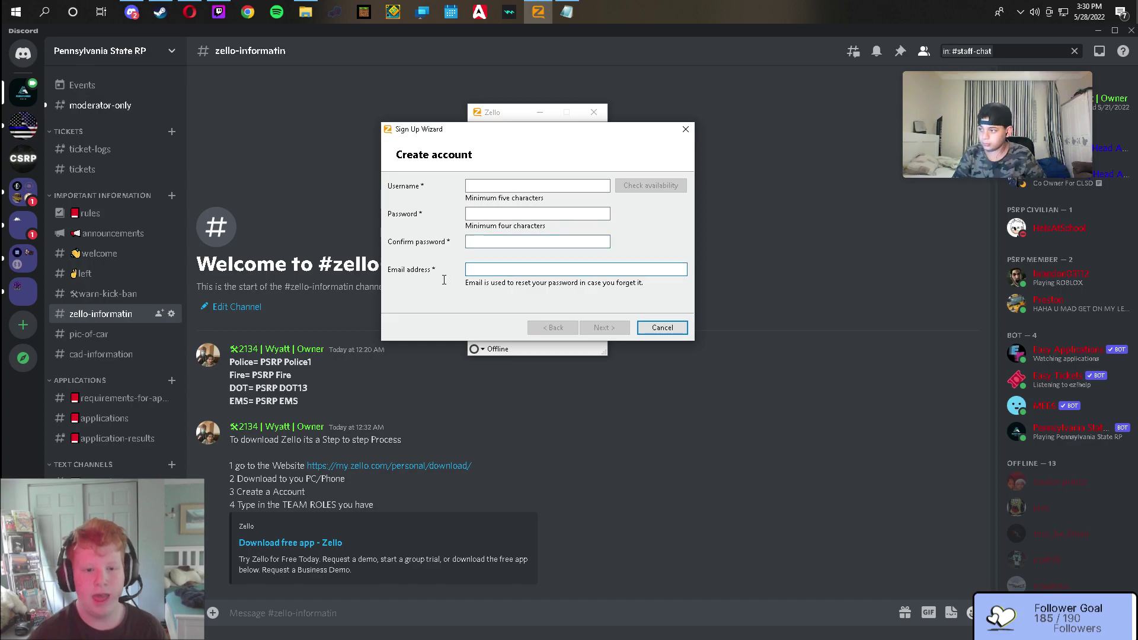
{"action": "left_click", "coordinate": [657, 328]}
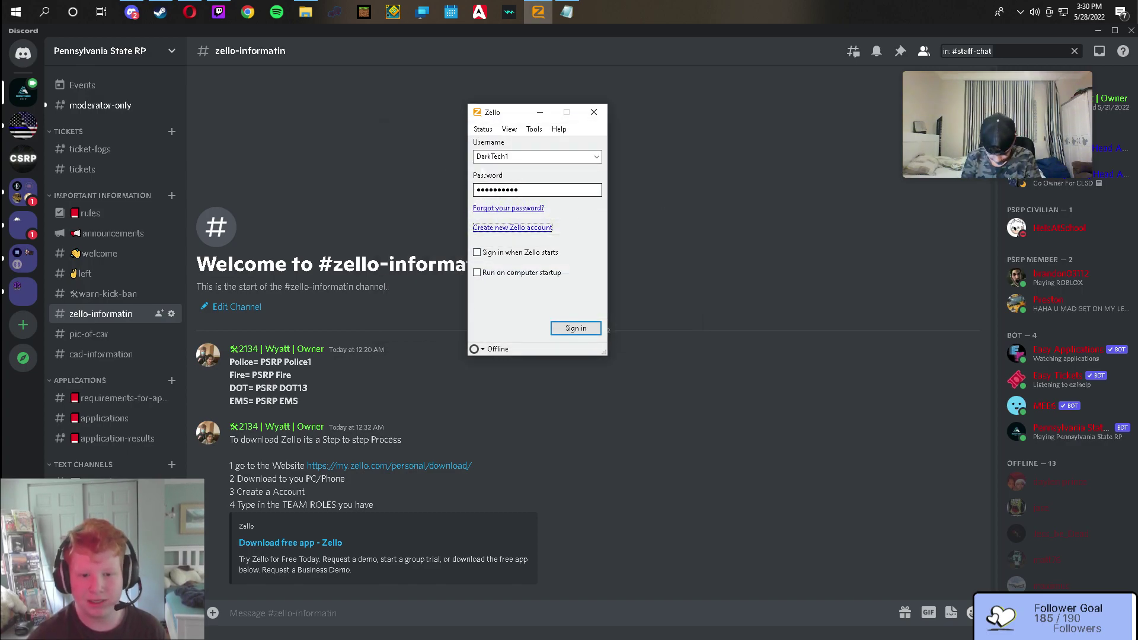
- Sign in to Zello, recheck the Discord instructions, and bring up Zello's Tools menu
{"action": "left_click", "coordinate": [576, 328]}
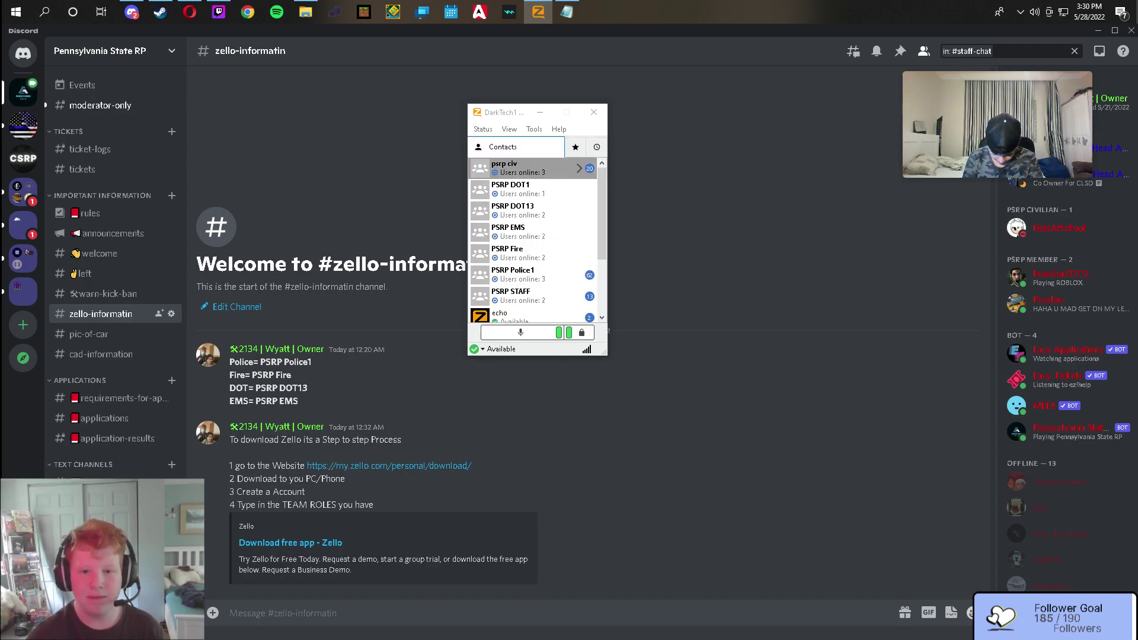
{"action": "scroll", "coordinate": [534, 258], "scroll_direction": "down", "scroll_amount": 1}
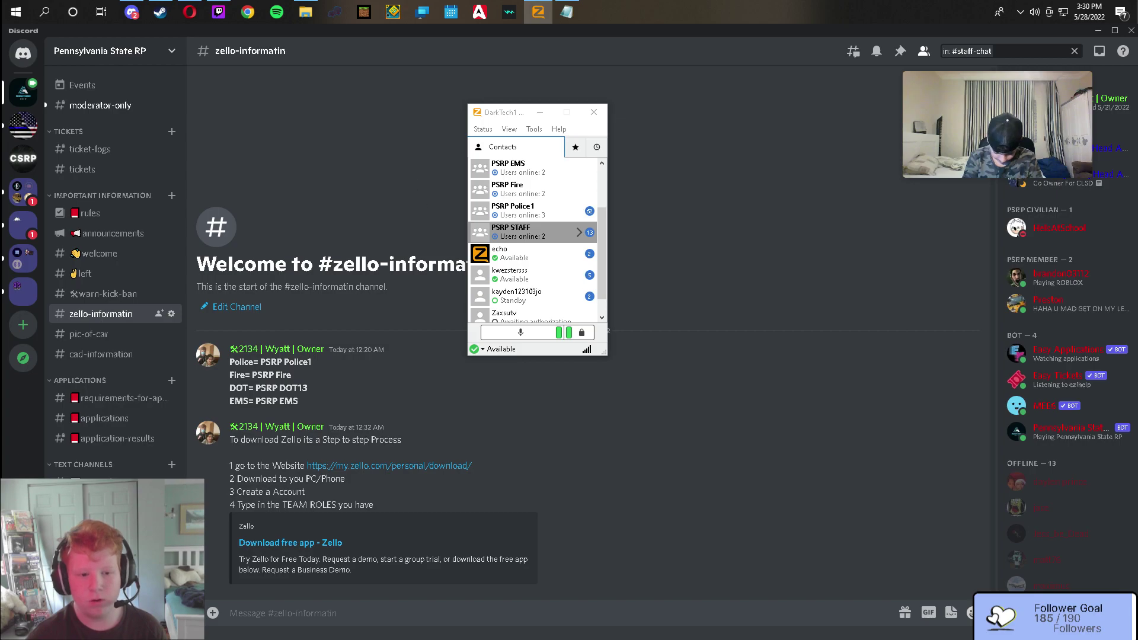
{"action": "left_click", "coordinate": [368, 157]}
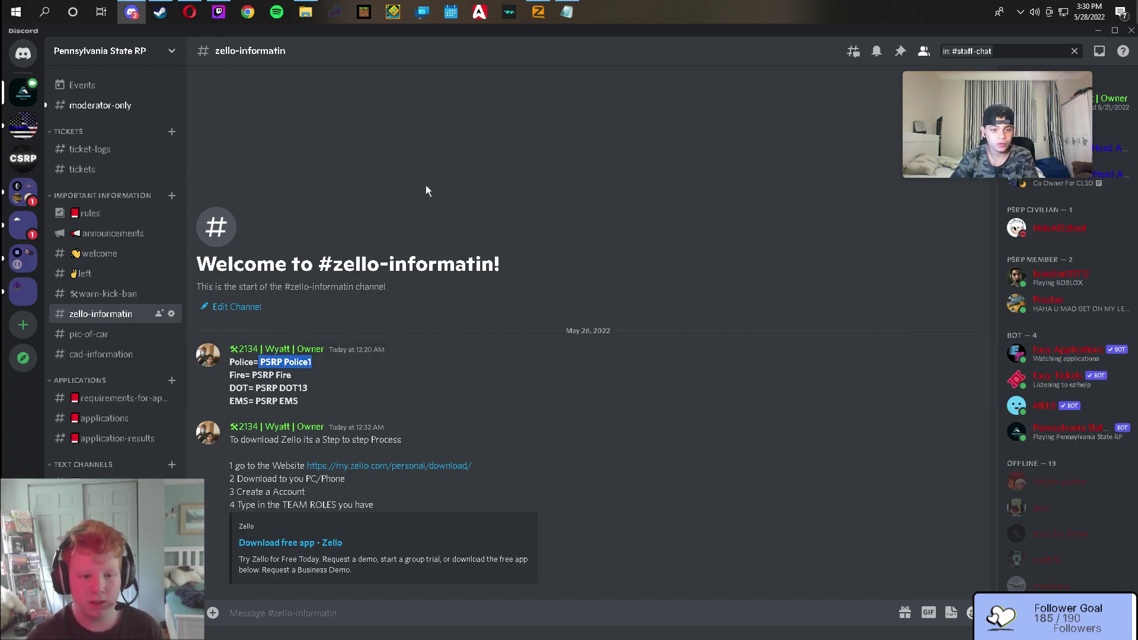
{"action": "left_click", "coordinate": [537, 12]}
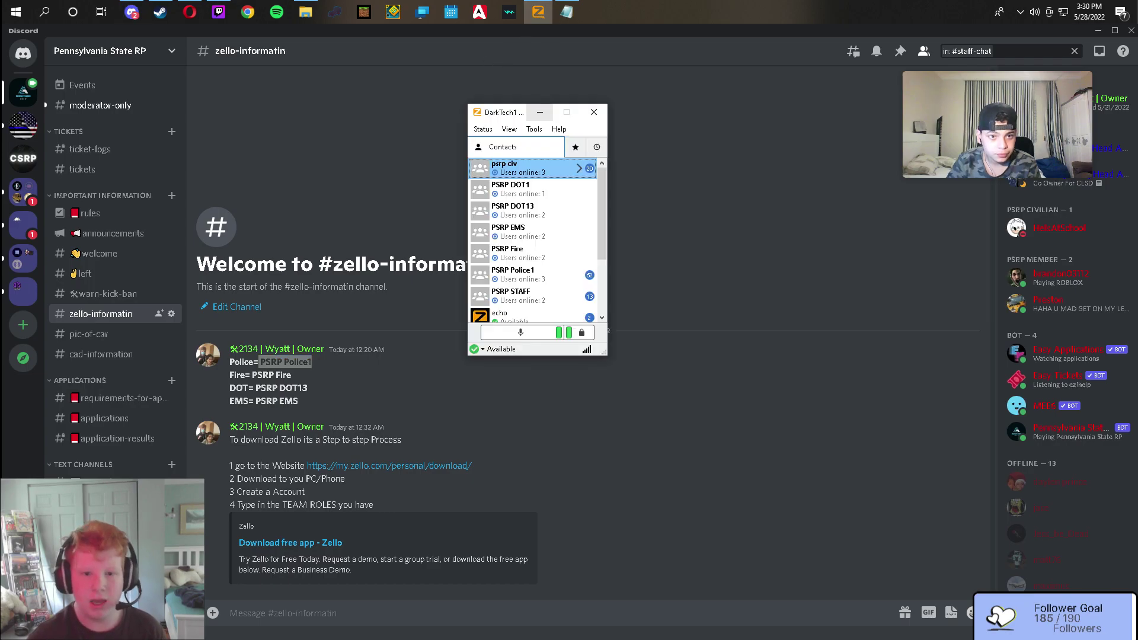
{"action": "left_click", "coordinate": [534, 129]}
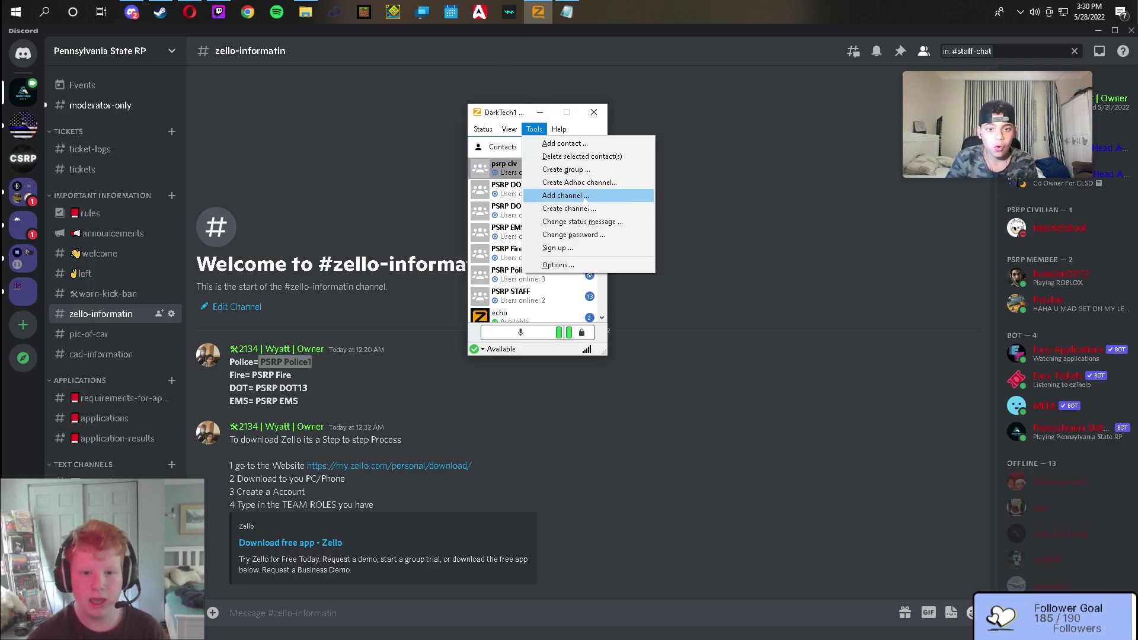
- Search for and add the PSRP Police1 channel, then browse the PSRP channel contacts
{"action": "left_click", "coordinate": [566, 195]}
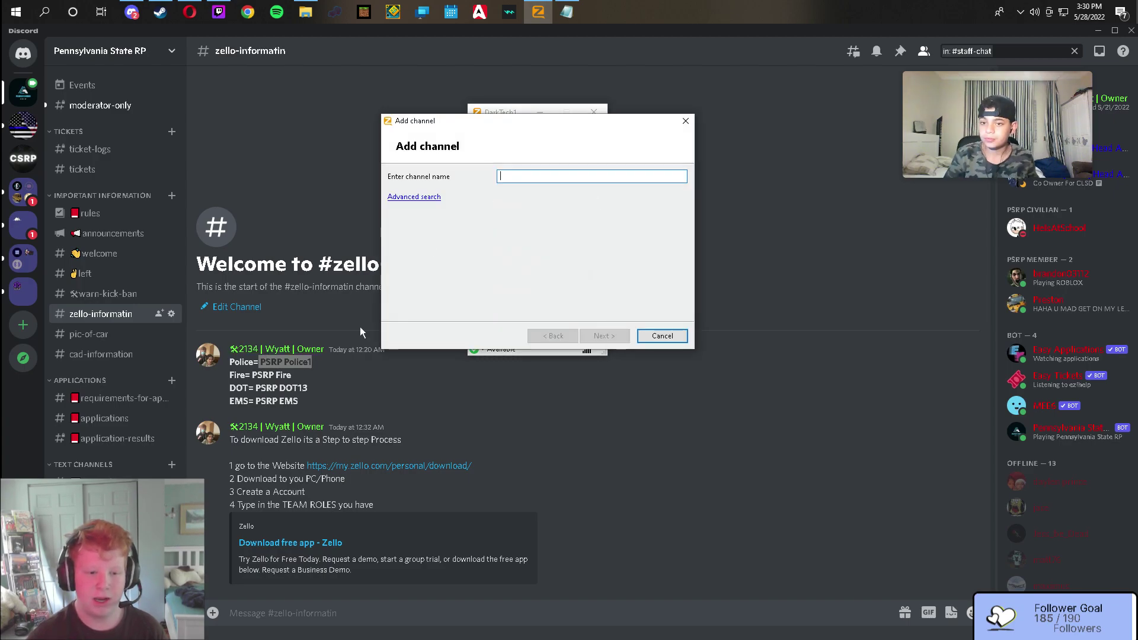
{"action": "type", "text": "P"}
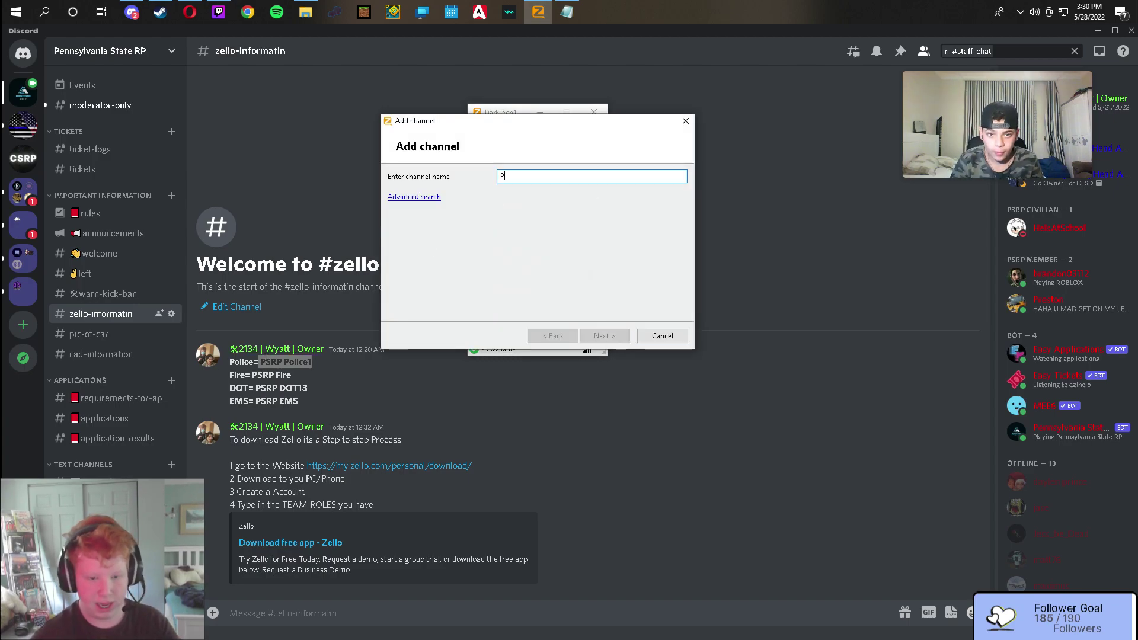
{"action": "type", "text": "SRP"}
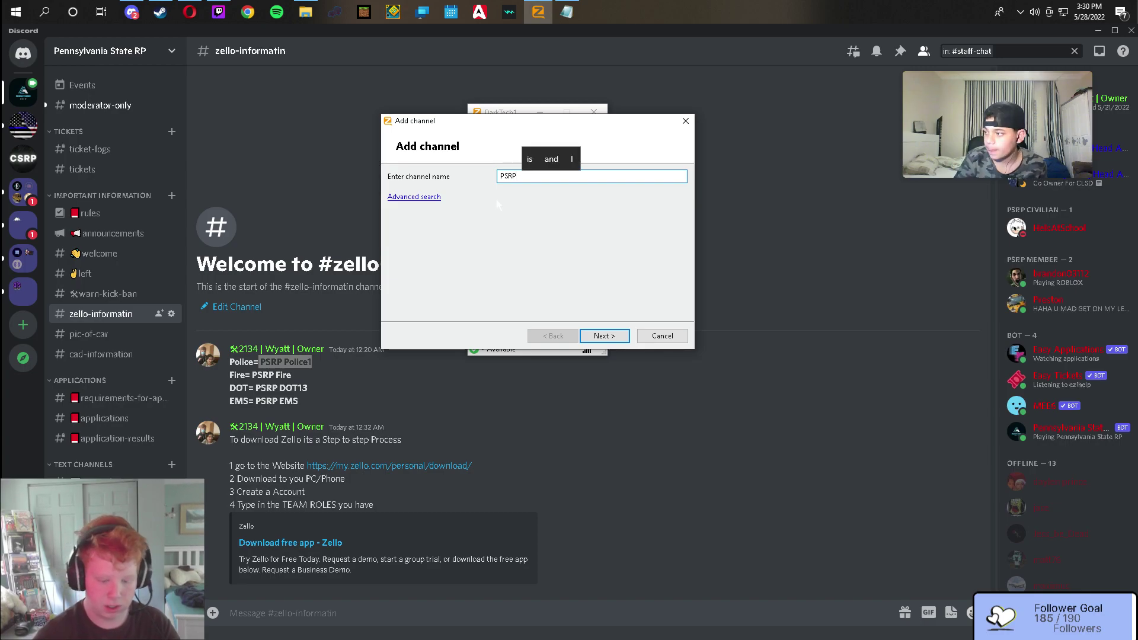
{"action": "type", "text": " Polc"}
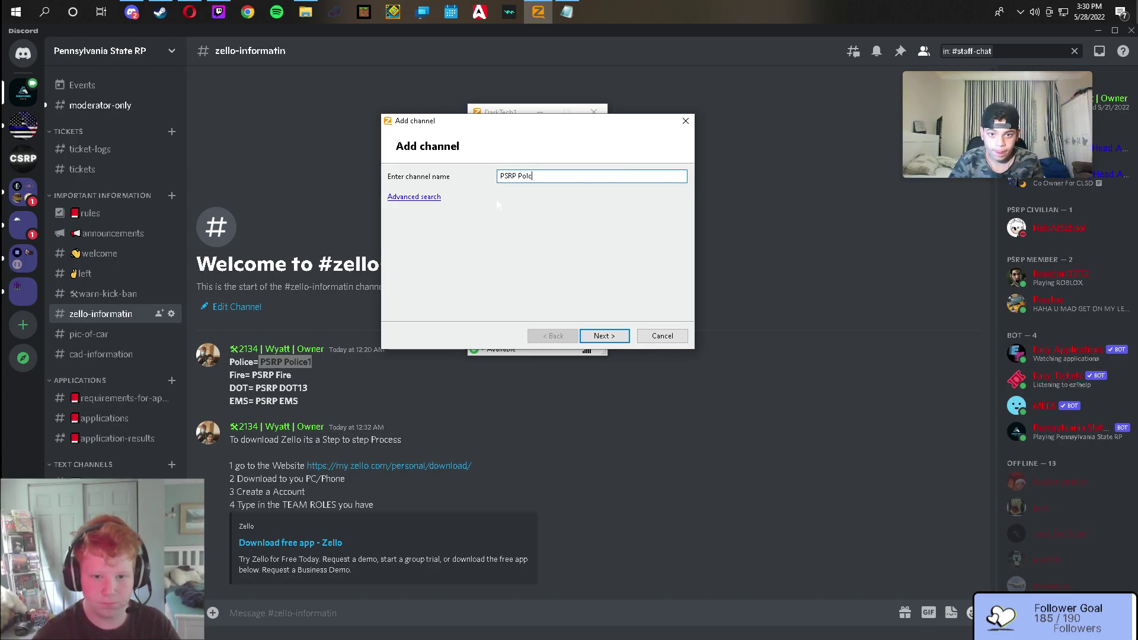
{"action": "key", "text": "BackSpace"}
{"action": "type", "text": "ice1"}
{"action": "key", "text": "Return"}
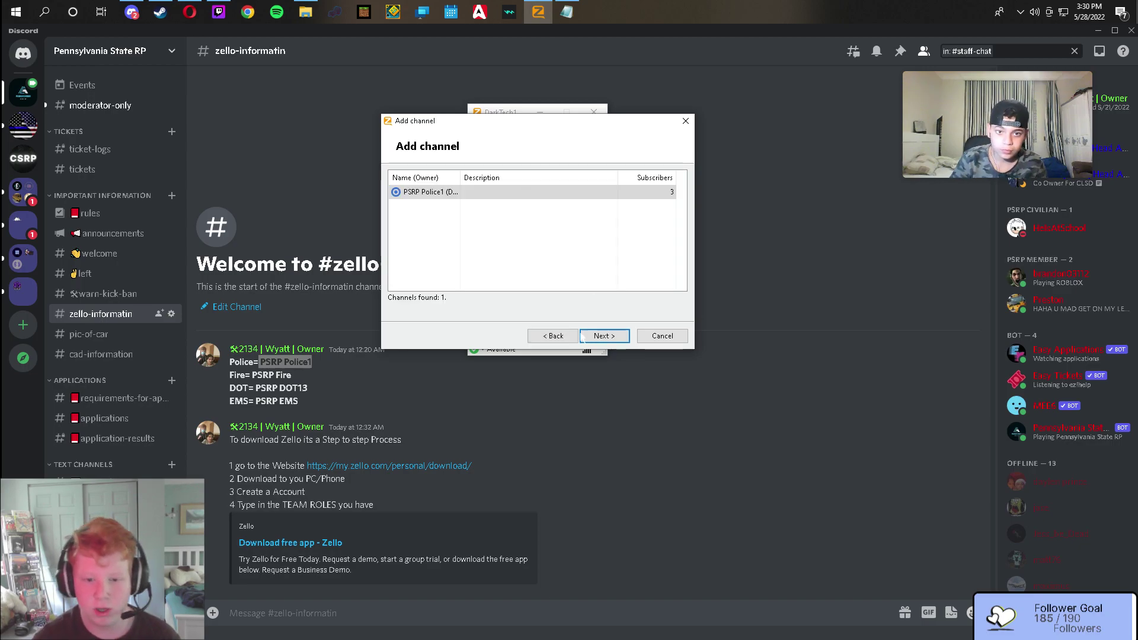
{"action": "left_click", "coordinate": [641, 343]}
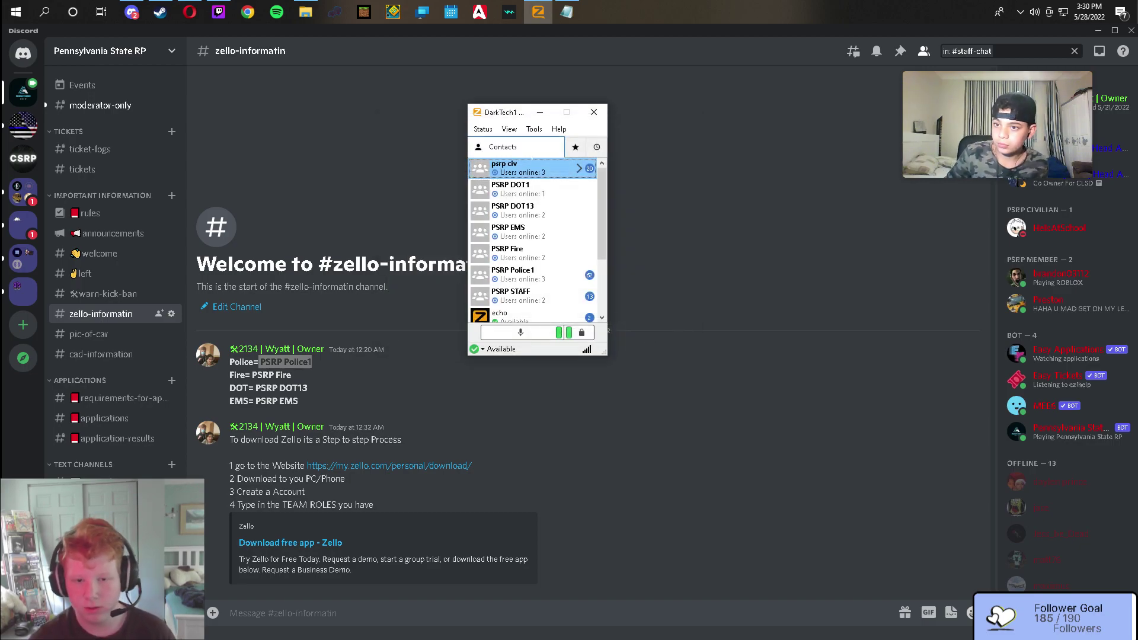
{"action": "key", "text": "Down"}
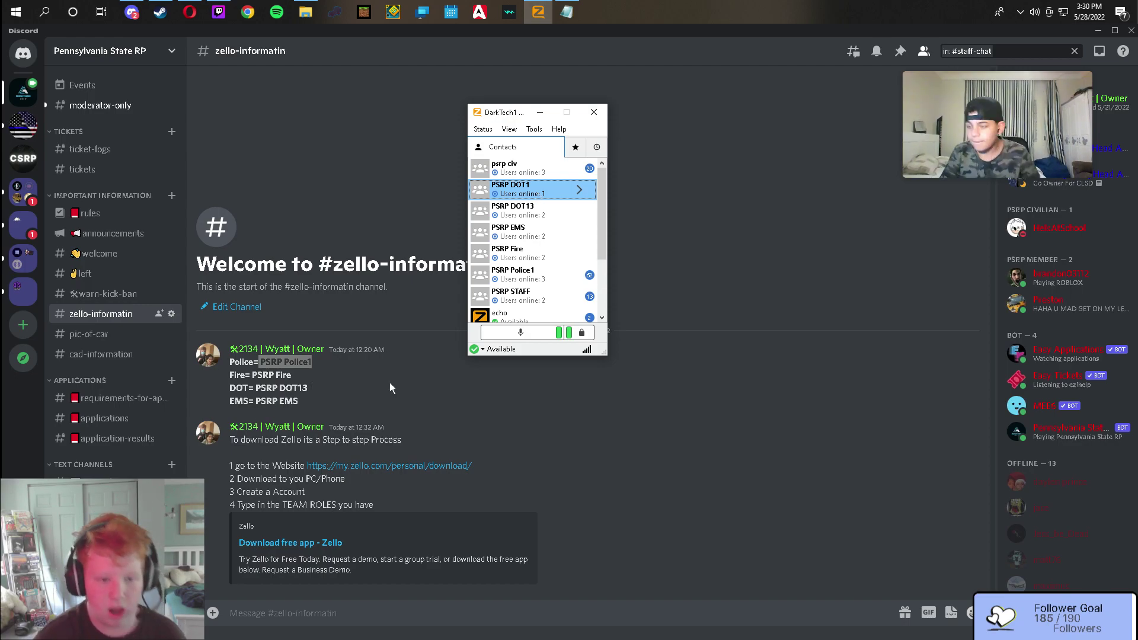
{"action": "key", "text": "Up"}
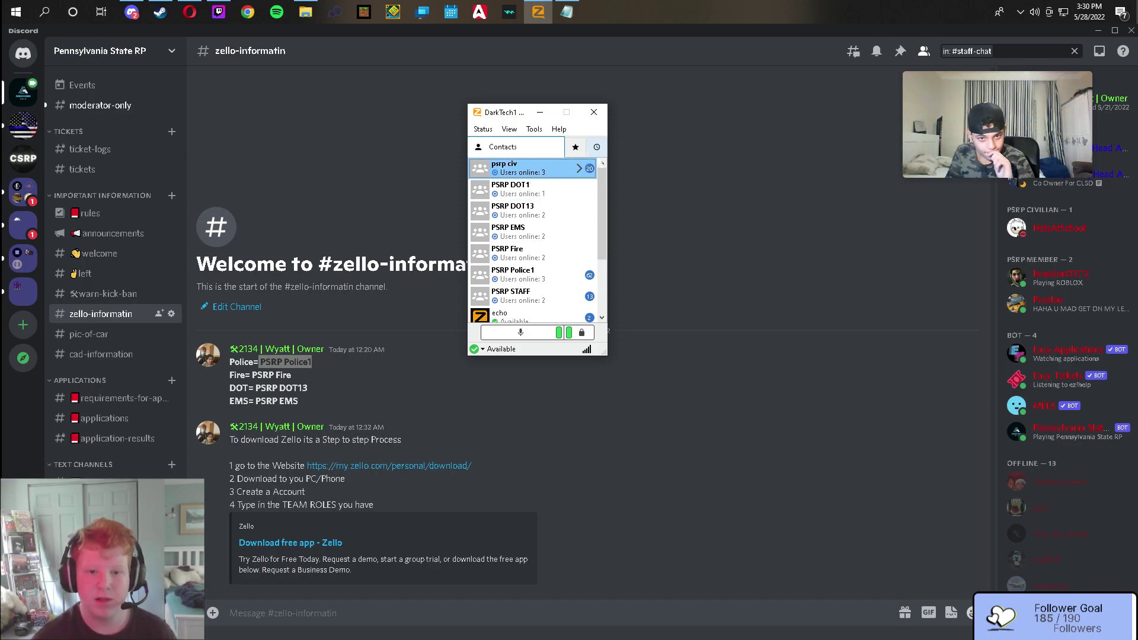
- Close Zello, join the Discord office voice channel, and switch to Twitch Studio
{"action": "left_click", "coordinate": [593, 114]}
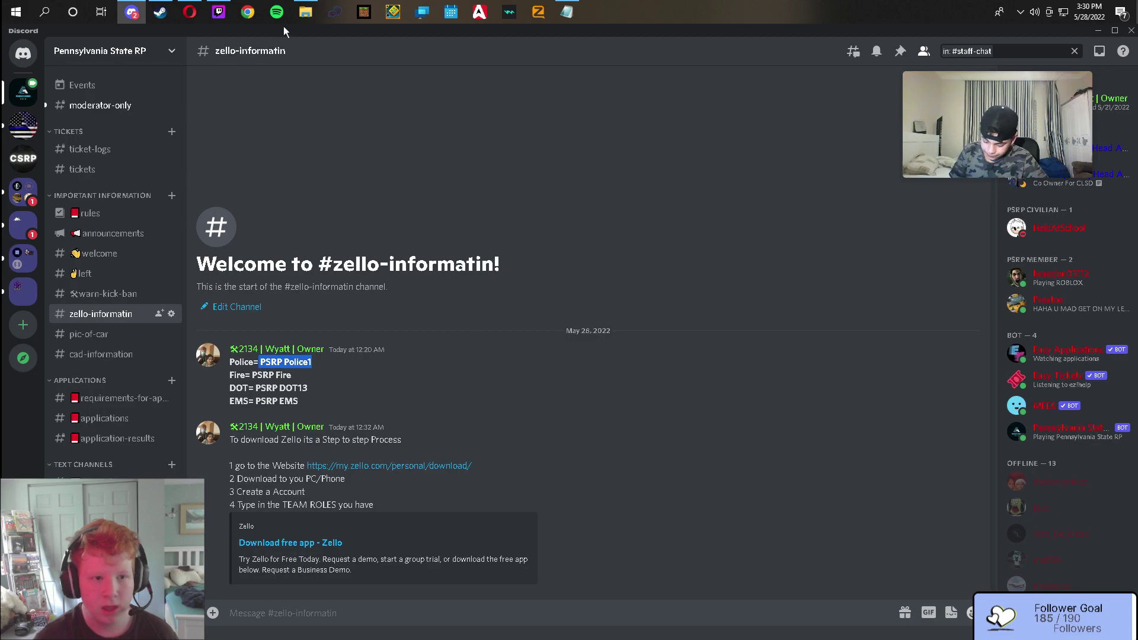
{"action": "scroll", "coordinate": [147, 277], "scroll_direction": "down", "scroll_amount": 3}
{"action": "scroll", "coordinate": [122, 332], "scroll_direction": "down", "scroll_amount": 5}
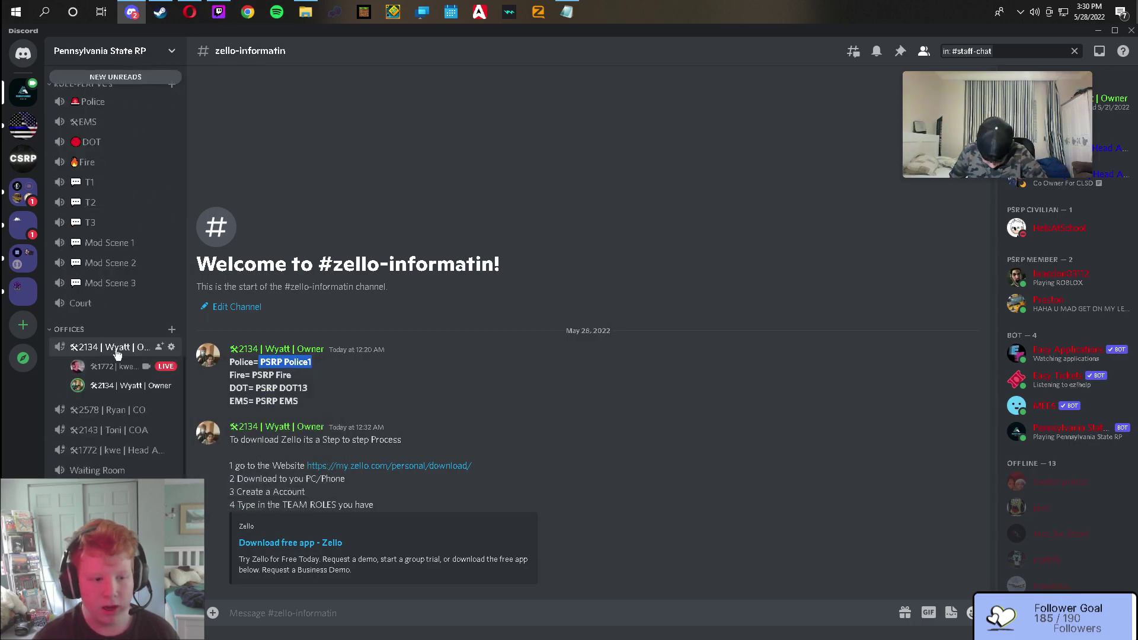
{"action": "left_click", "coordinate": [106, 347]}
{"action": "left_click", "coordinate": [219, 12]}
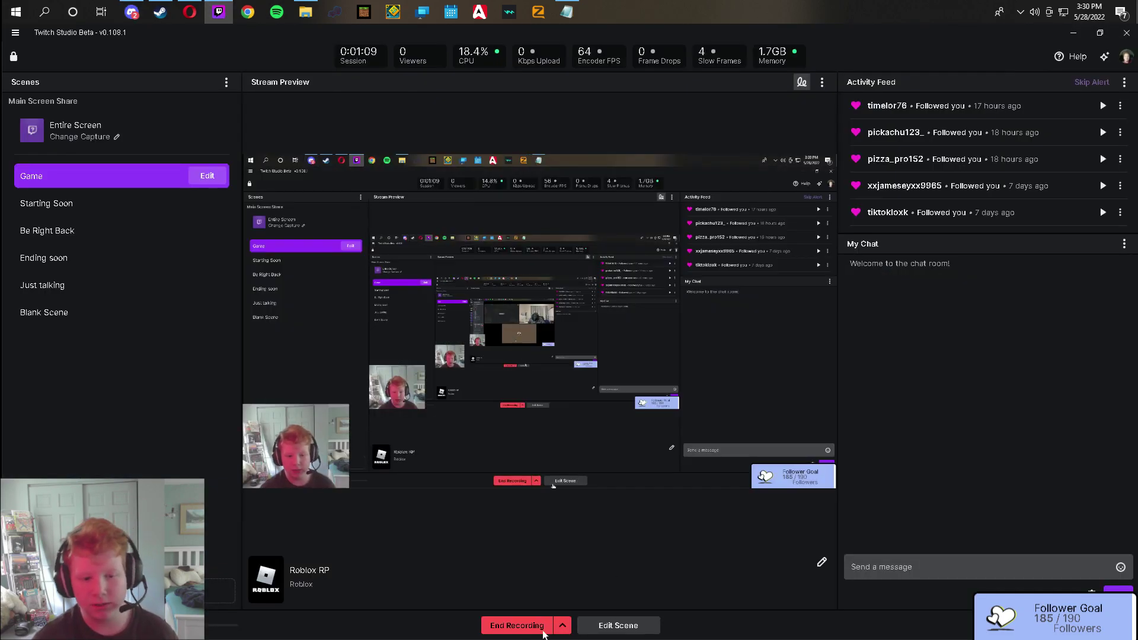